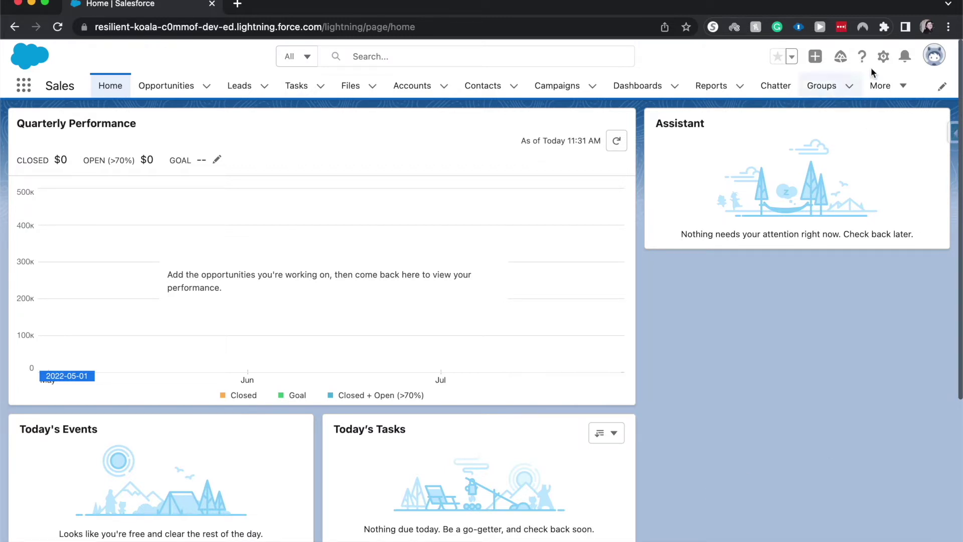
- Reach the Data Import Wizard page from Setup via Quick Find 'data impo'
left_click(883, 56)
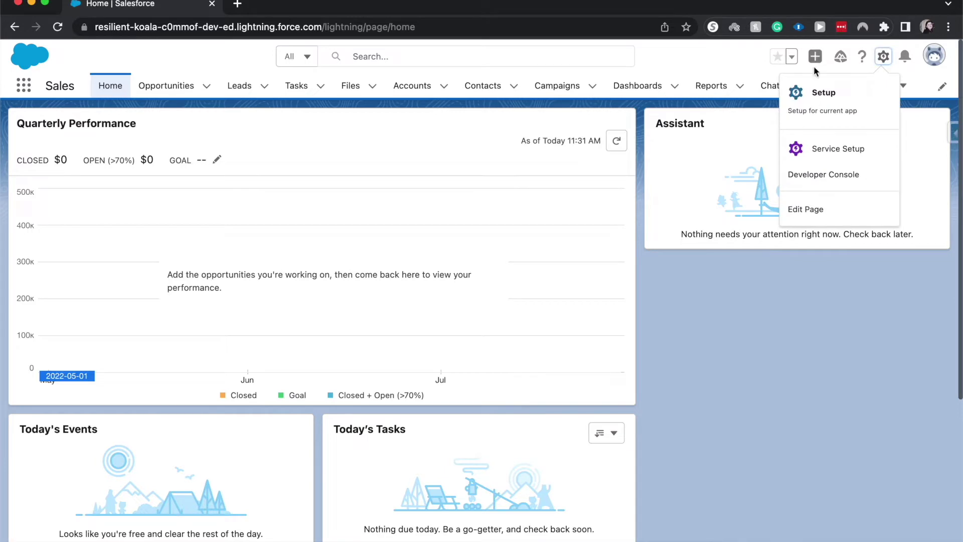
left_click(808, 95)
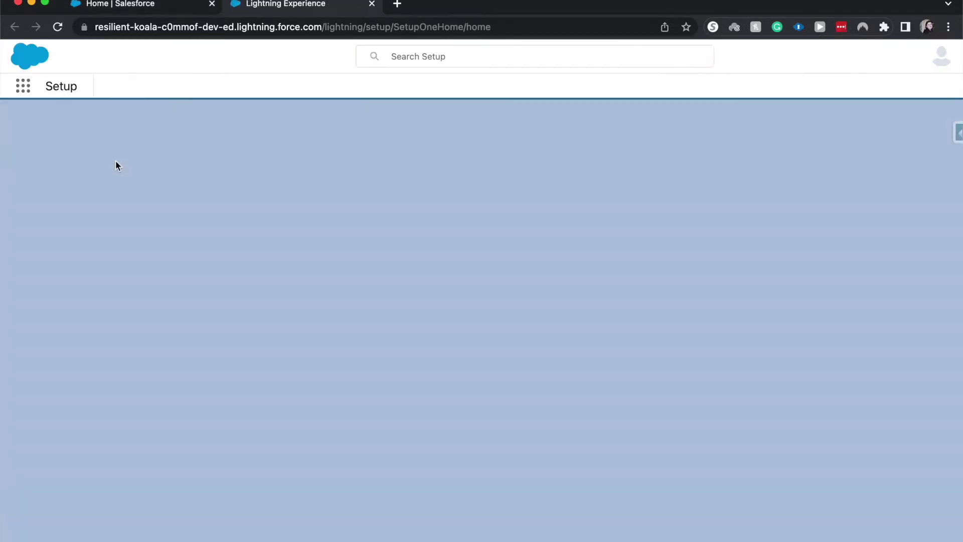
type("data")
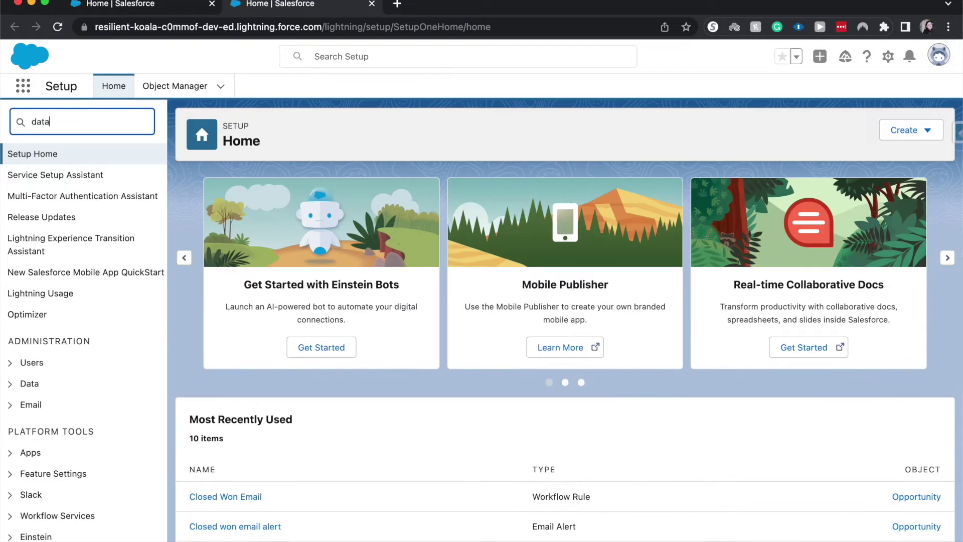
type(" impo")
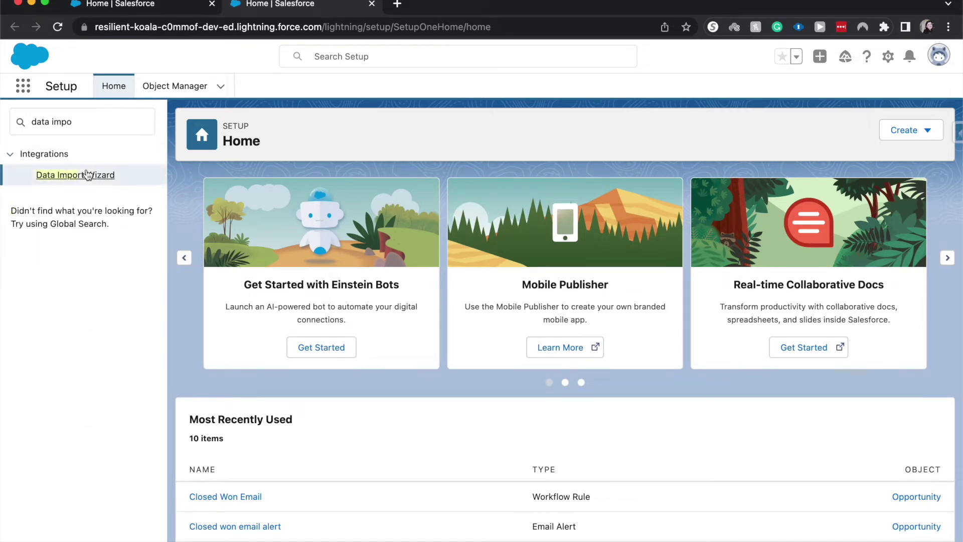
left_click(87, 174)
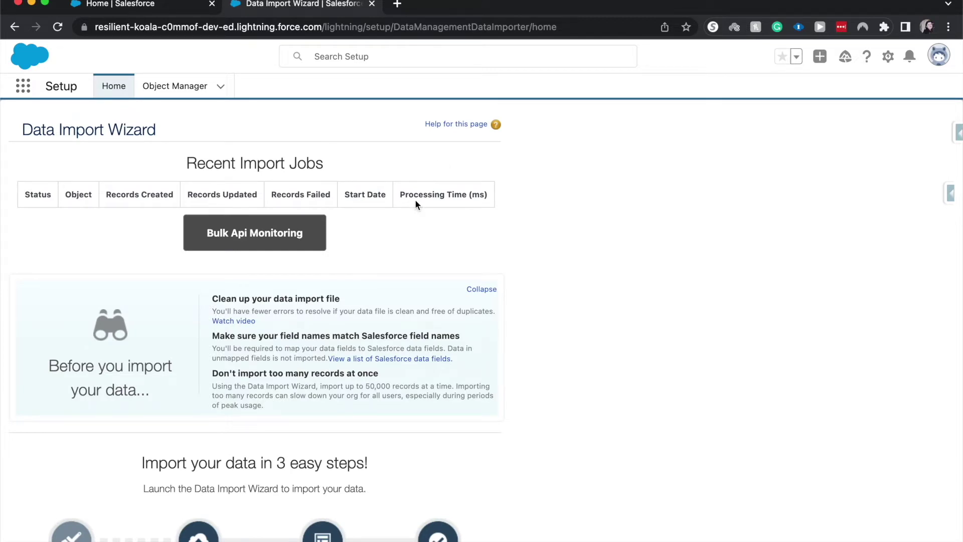
scroll(414, 199, "down", 5)
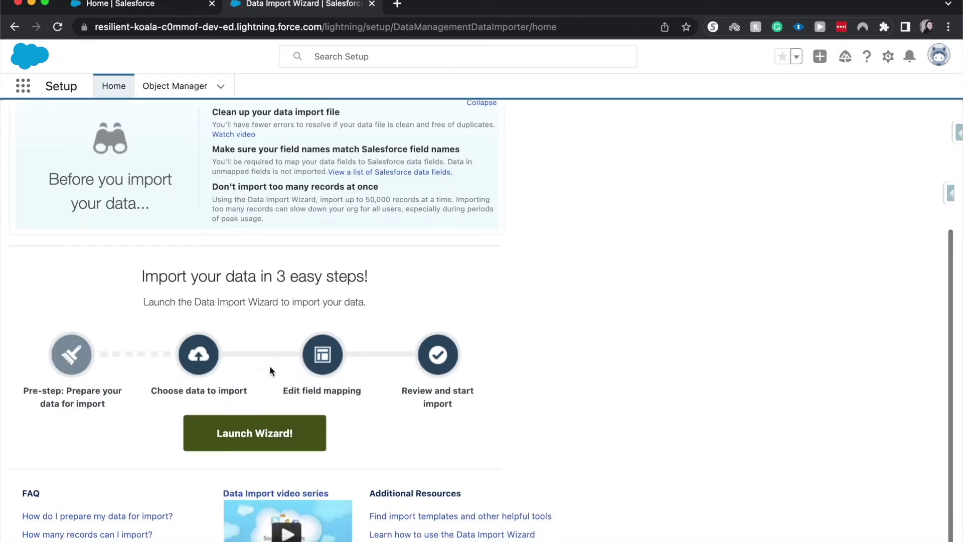
- Launch the wizard, glance at Custom objects, then return to Standard objects
left_click(238, 425)
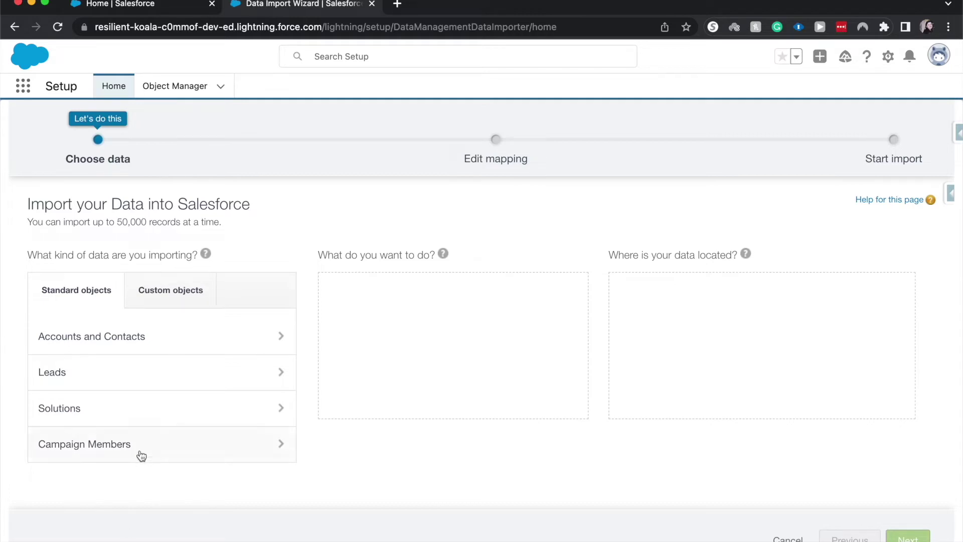
left_click(129, 295)
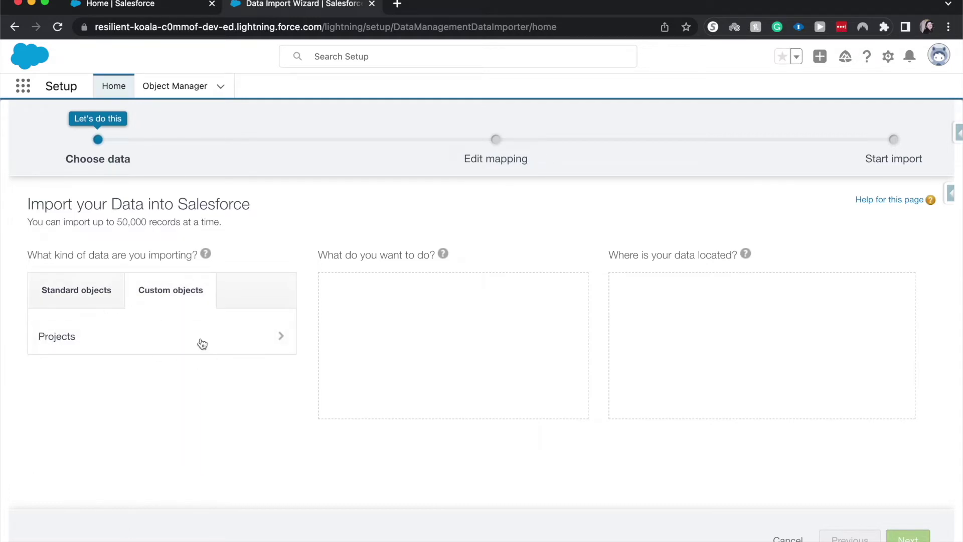
left_click(56, 299)
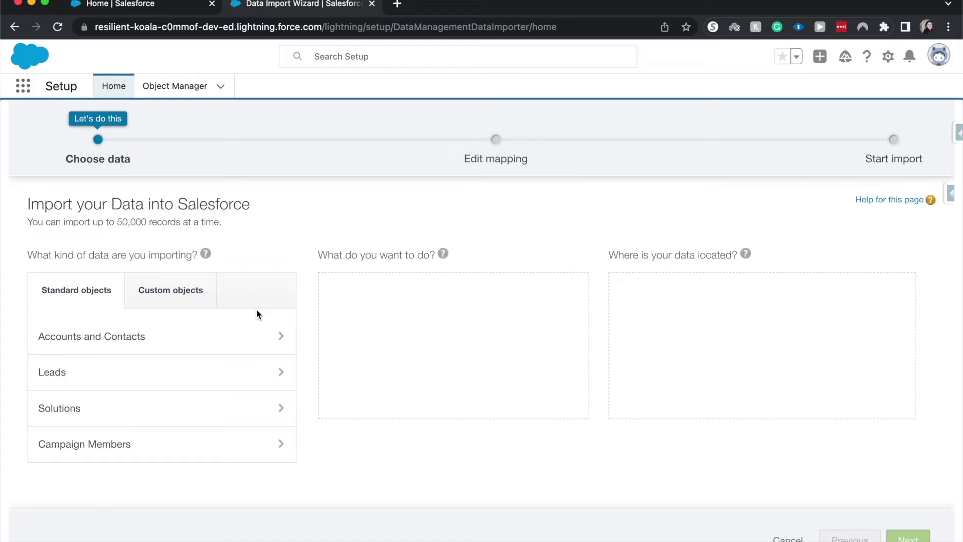
- Choose Leads as the import object with 'Add new and update existing records'
left_click(207, 386)
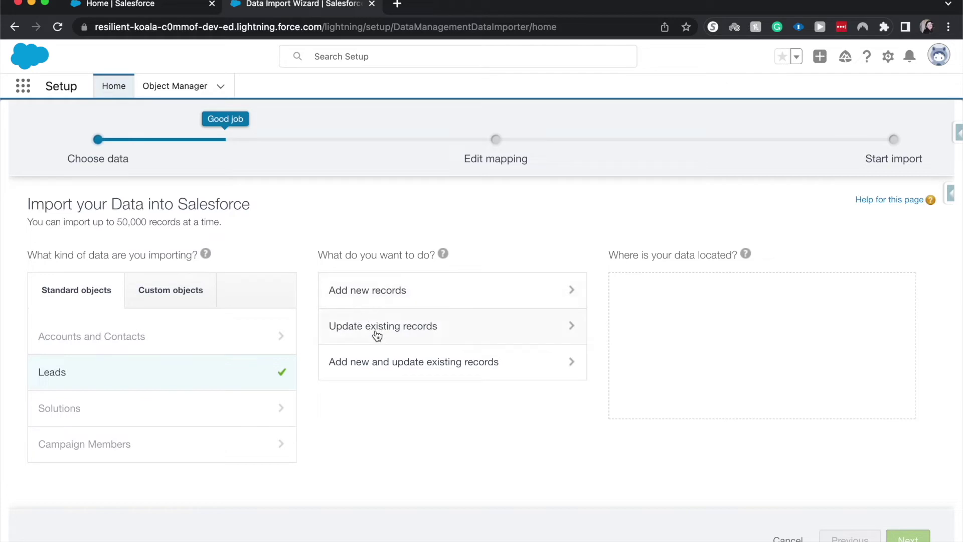
left_click(377, 361)
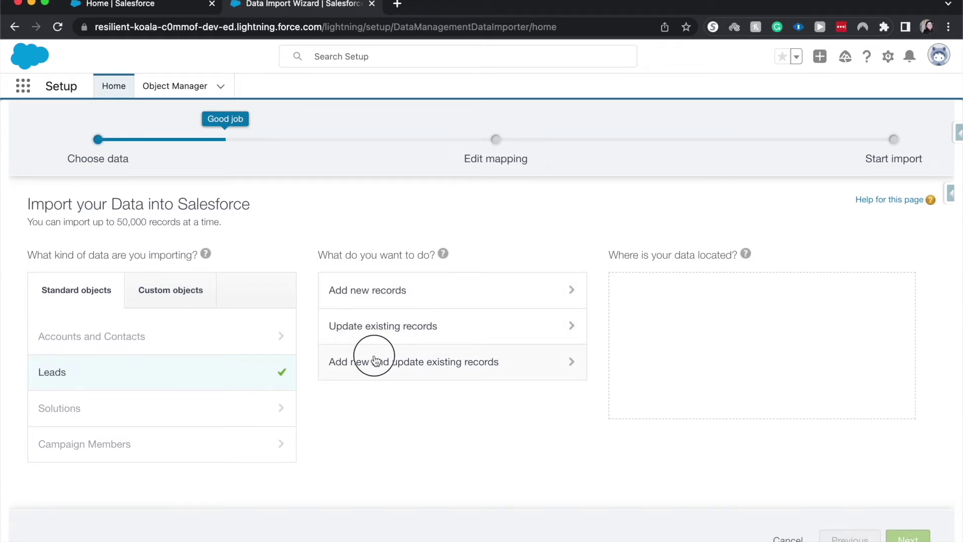
scroll(380, 362, "down", 3)
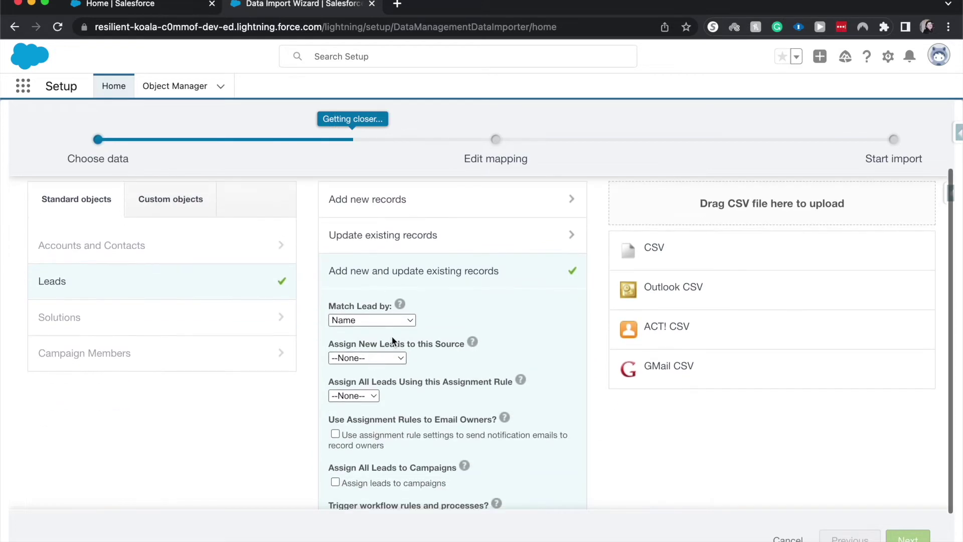
- Match leads by Name, set new lead source to Web, no assignment rule, CSV as source
left_click(382, 307)
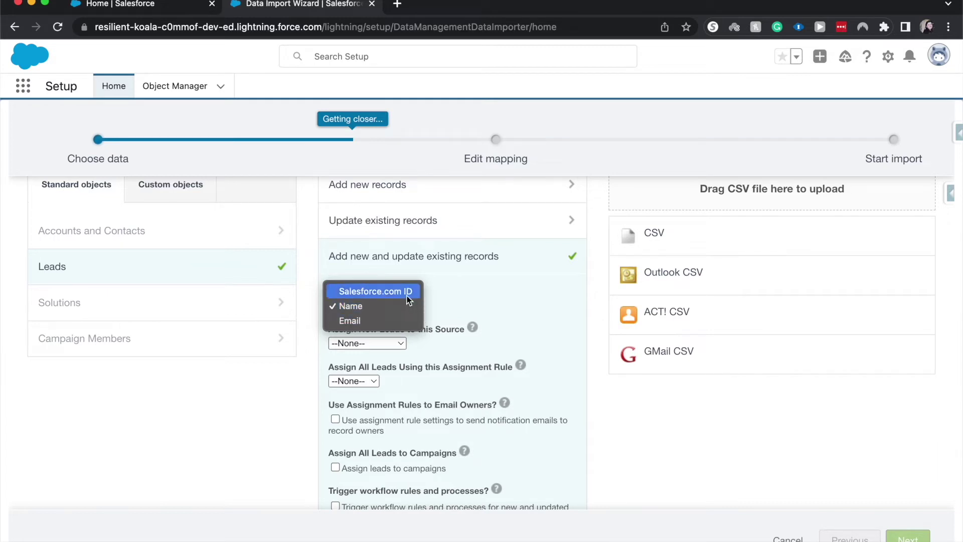
left_click(515, 313)
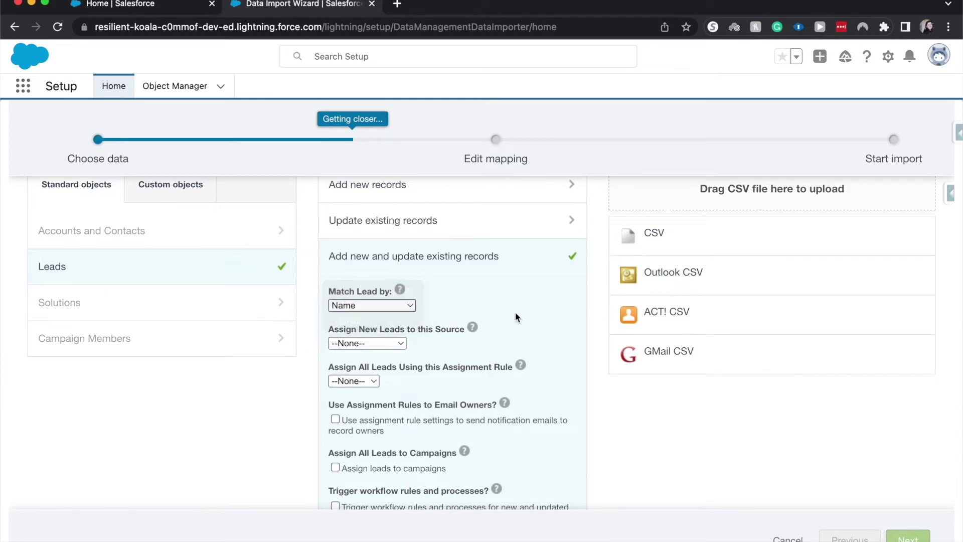
left_click(390, 343)
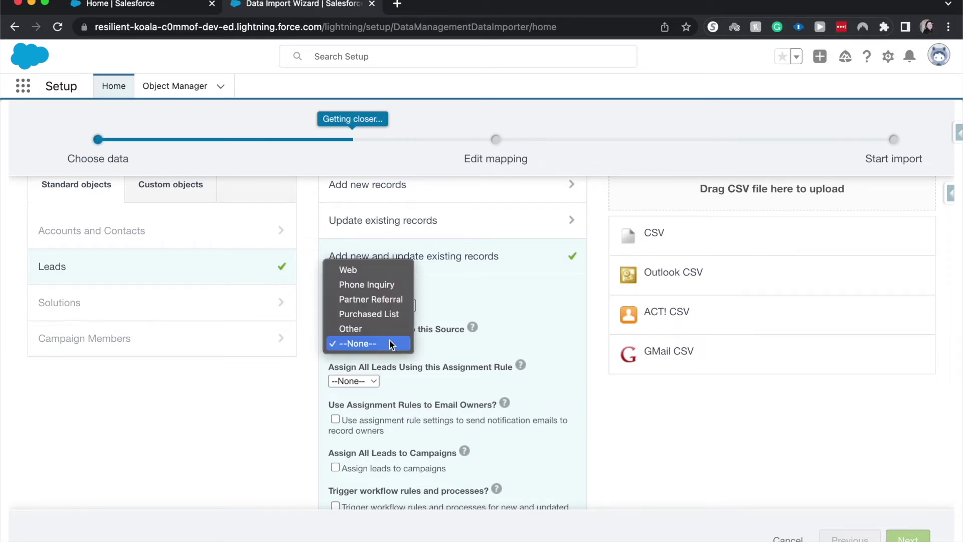
left_click(340, 269)
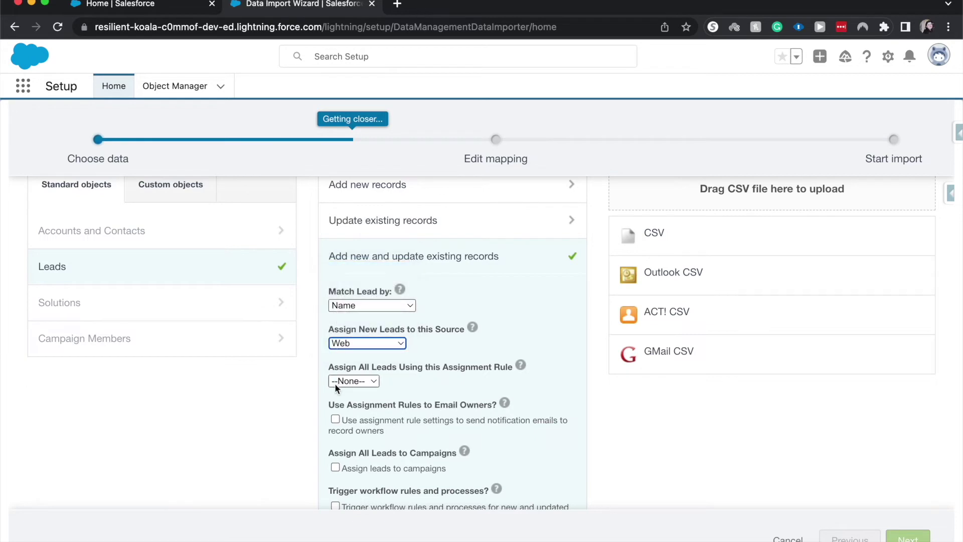
left_click(335, 383)
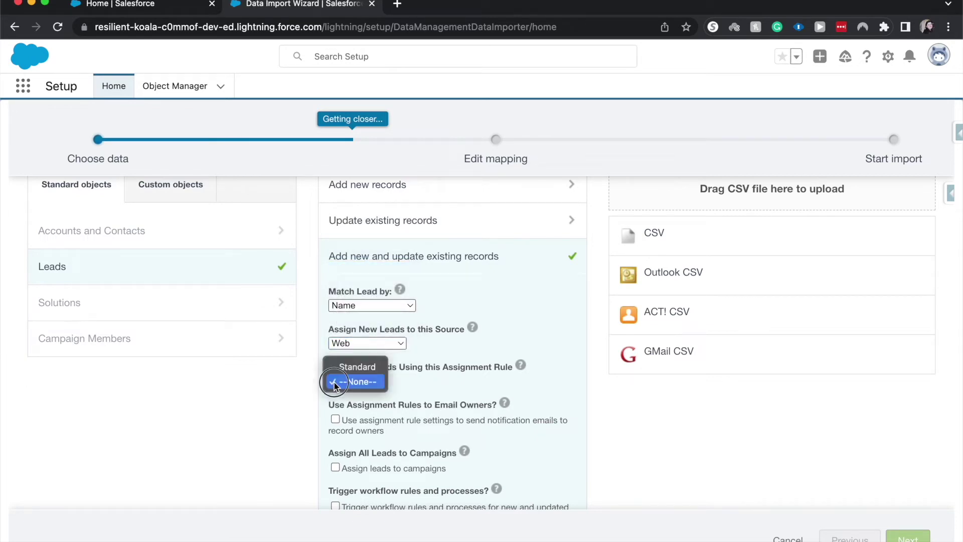
left_click(334, 383)
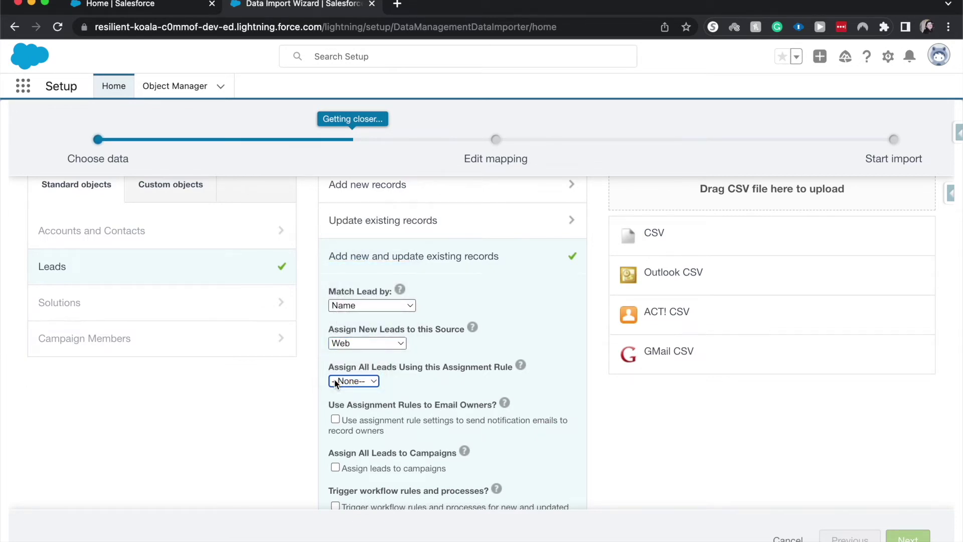
scroll(342, 429, "down", 2)
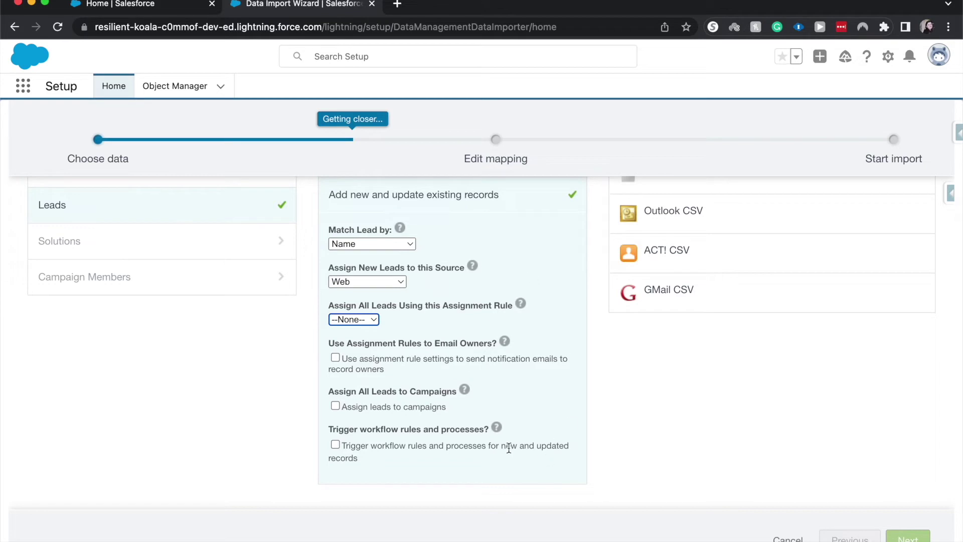
scroll(478, 449, "up", 1)
scroll(478, 450, "up", 2)
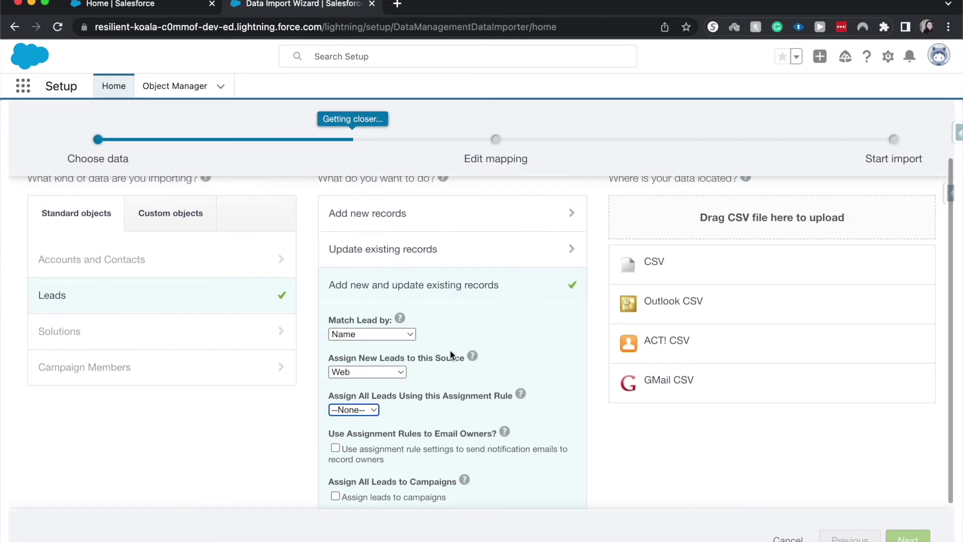
left_click(647, 261)
scroll(640, 264, "up", 2)
scroll(651, 291, "down", 3)
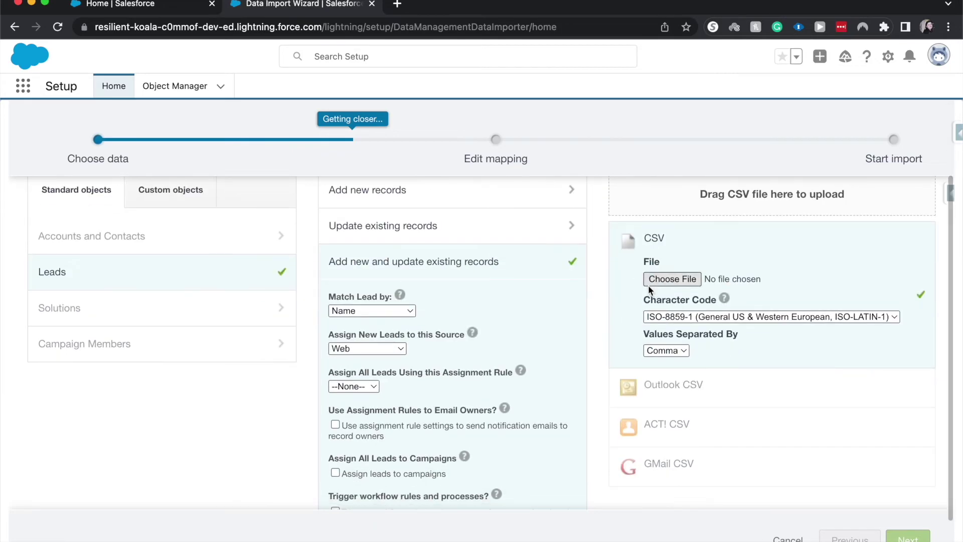
- Attach 'leads - Sheet1 (1).csv' from Downloads and continue to field mapping
left_click(649, 279)
left_click(271, 222)
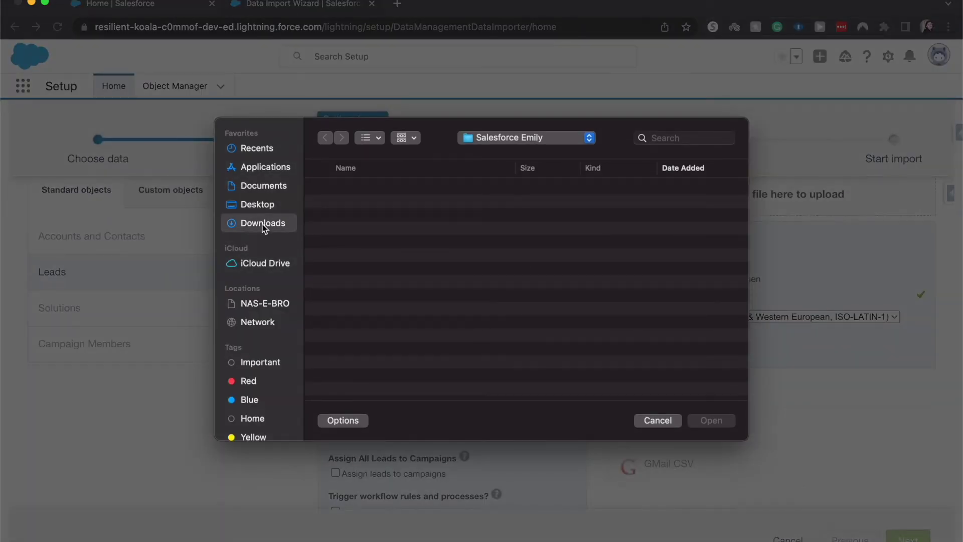
double_click(378, 189)
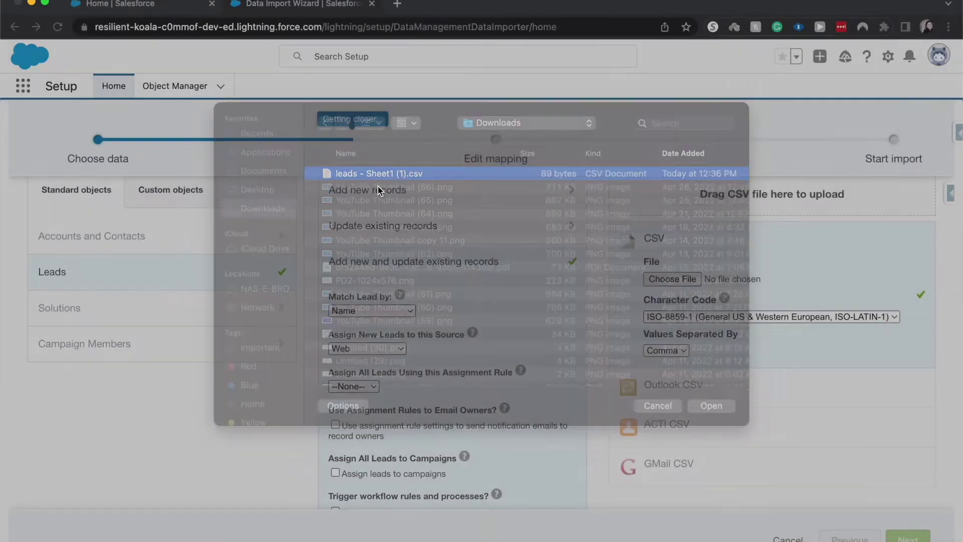
scroll(686, 273, "down", 1)
scroll(686, 274, "down", 1)
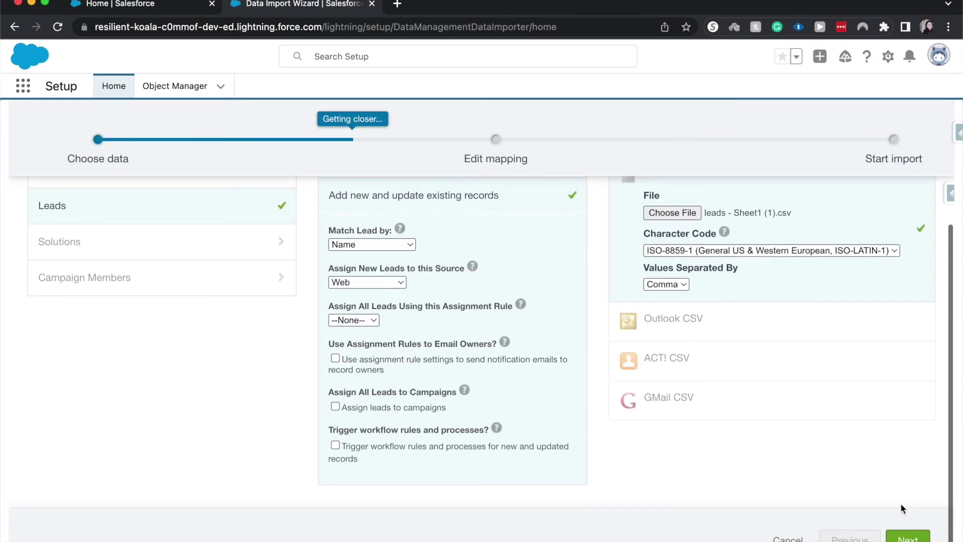
left_click(905, 536)
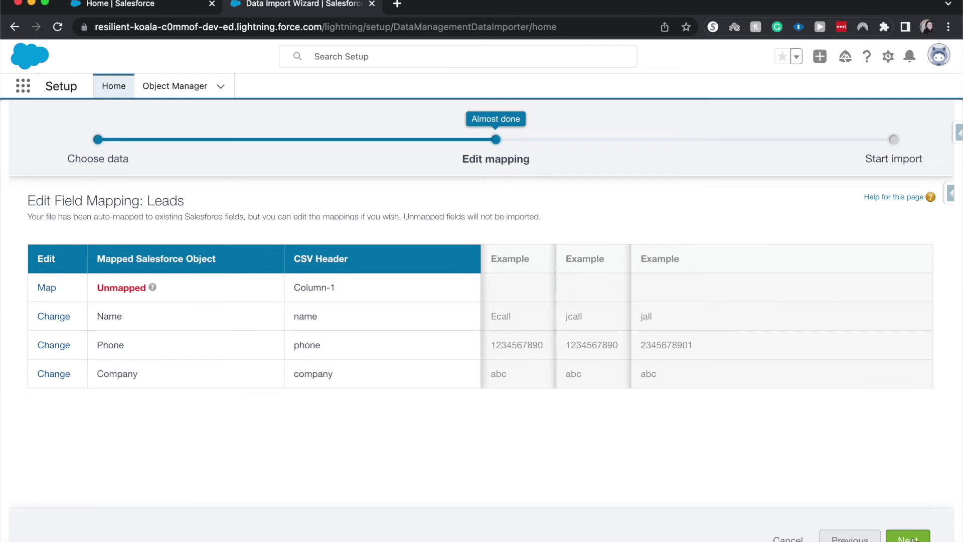
- Accept the auto-mapped name, phone and company fields and proceed to review
left_click(908, 540)
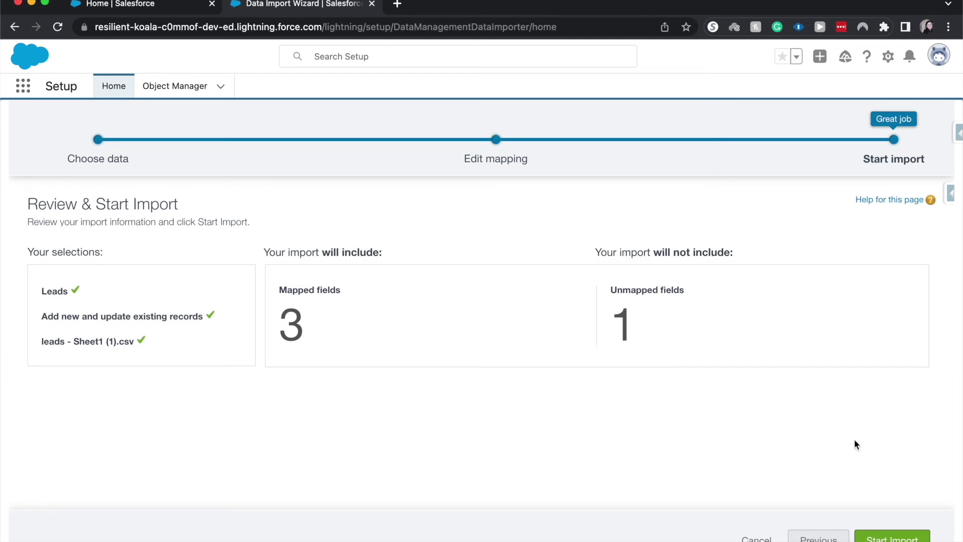
- Start the lead import and view the bulk job status showing 3 records processed
left_click(871, 537)
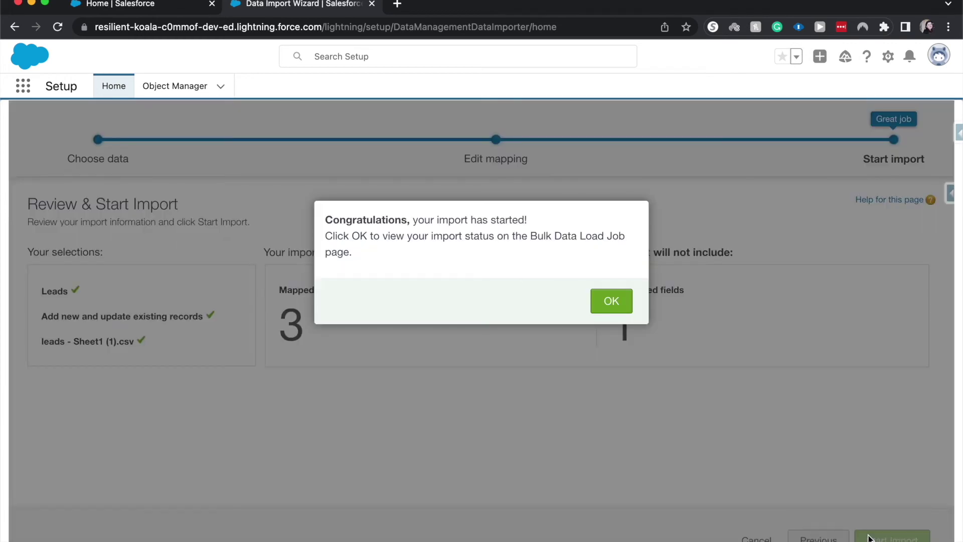
left_click(620, 304)
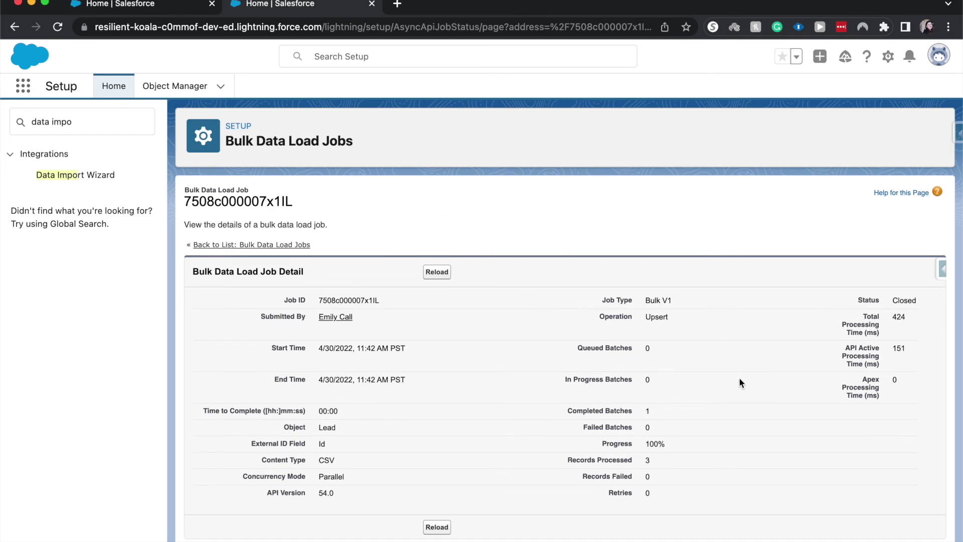
scroll(807, 368, "down", 2)
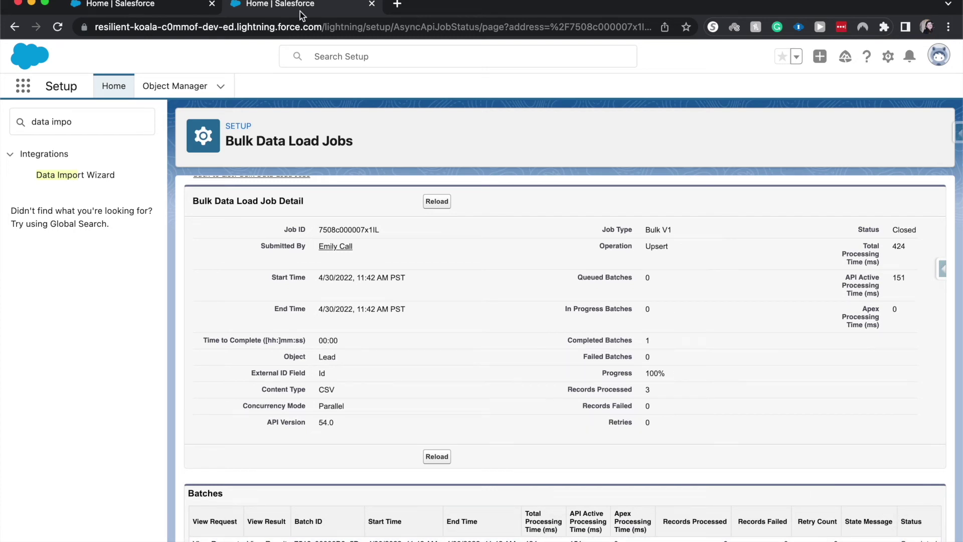
- Switch back to the first browser tab with the Sales home page
left_click(161, 7)
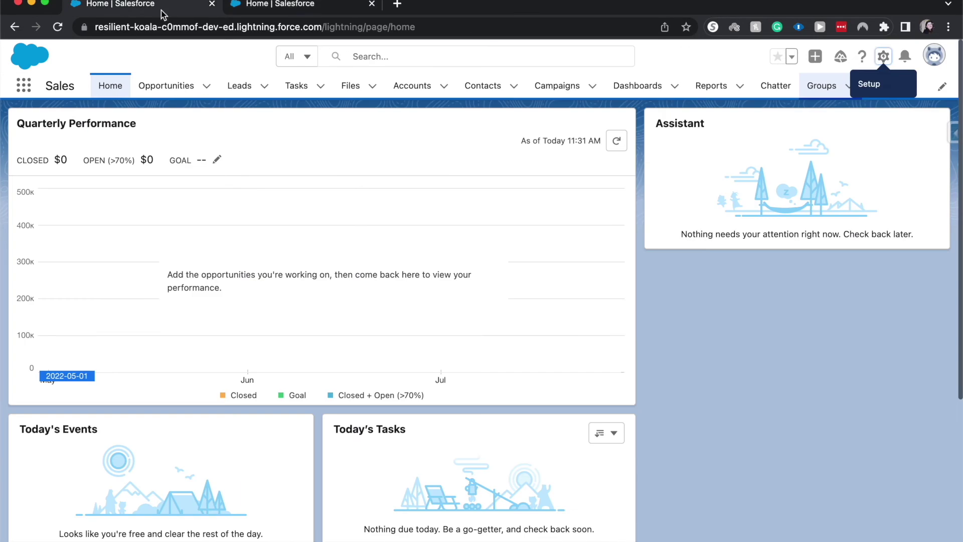
- Show the All Open Leads list with the new Ecall, jall and jcall leads from abc
left_click(243, 86)
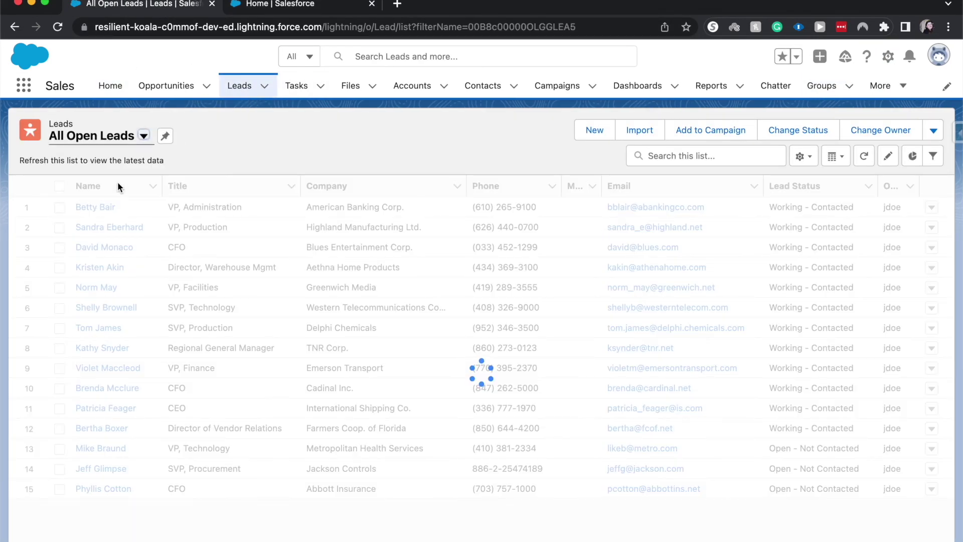